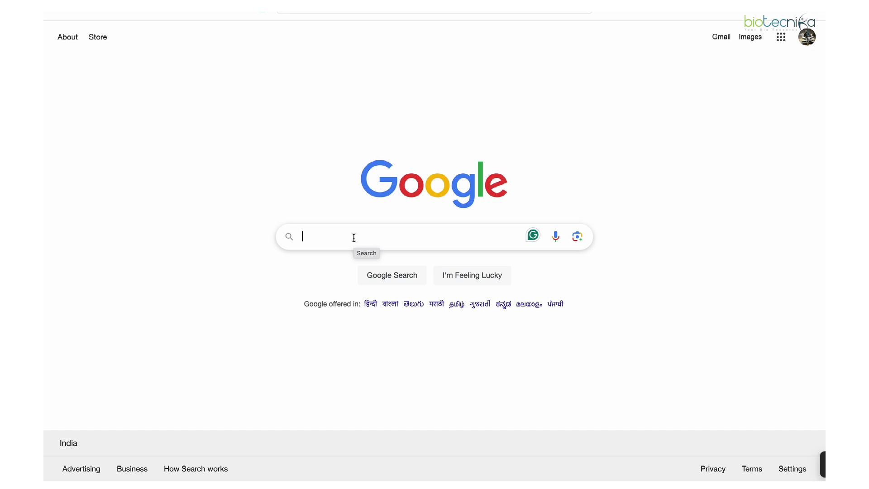
Search Google for 'MolView', open molview.org, and close its welcome popup
text(Mol)
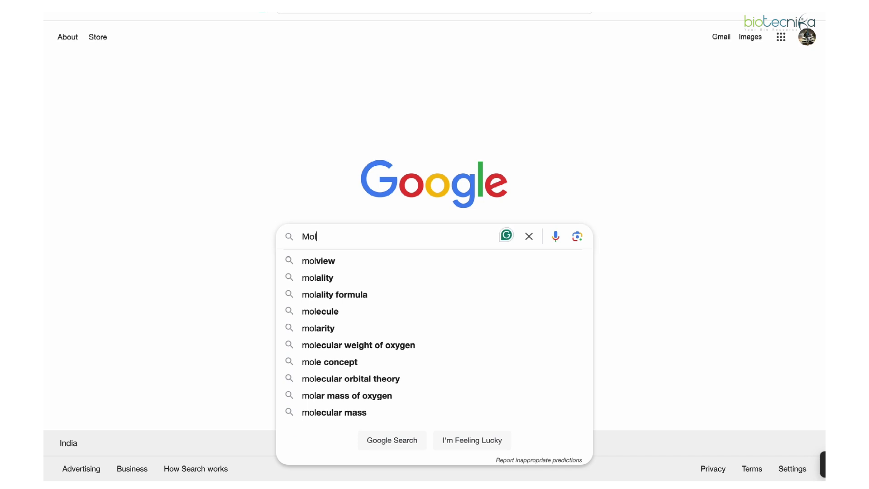
text(V)
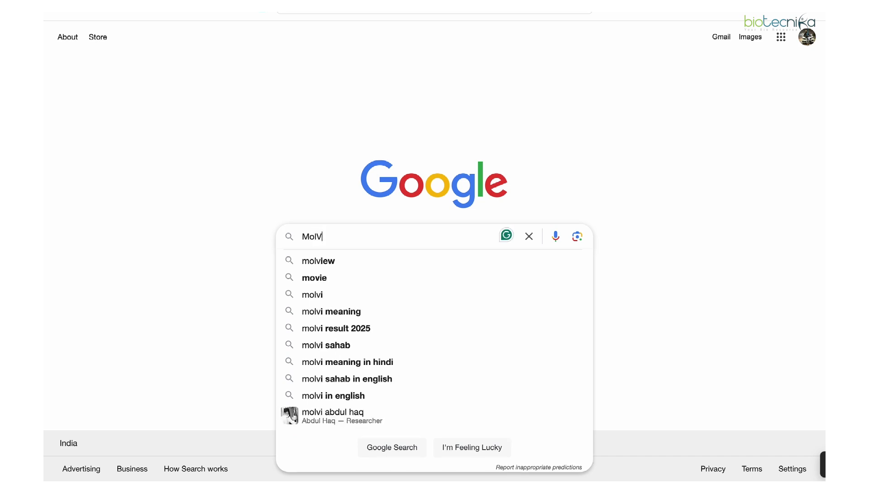
text(iew)
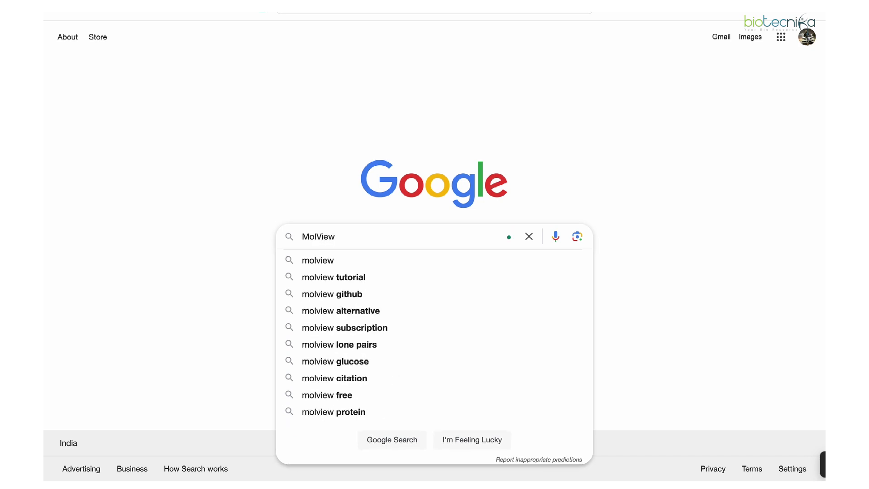
click(336, 262)
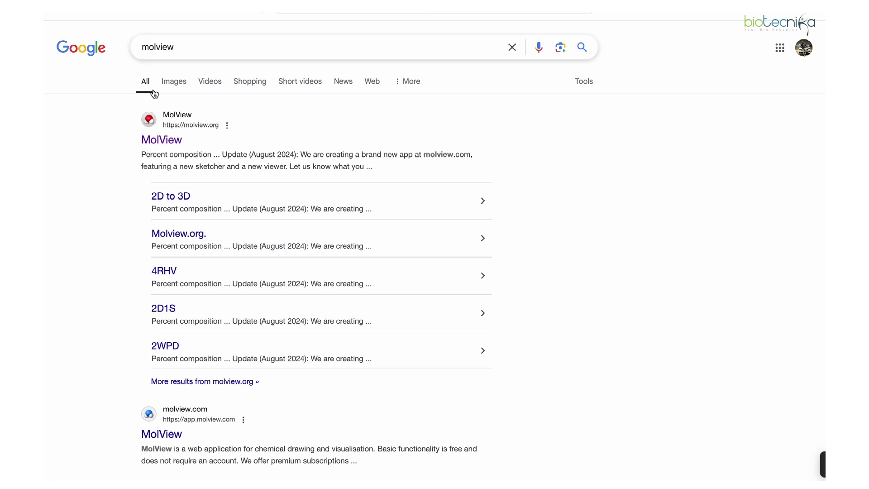
click(170, 145)
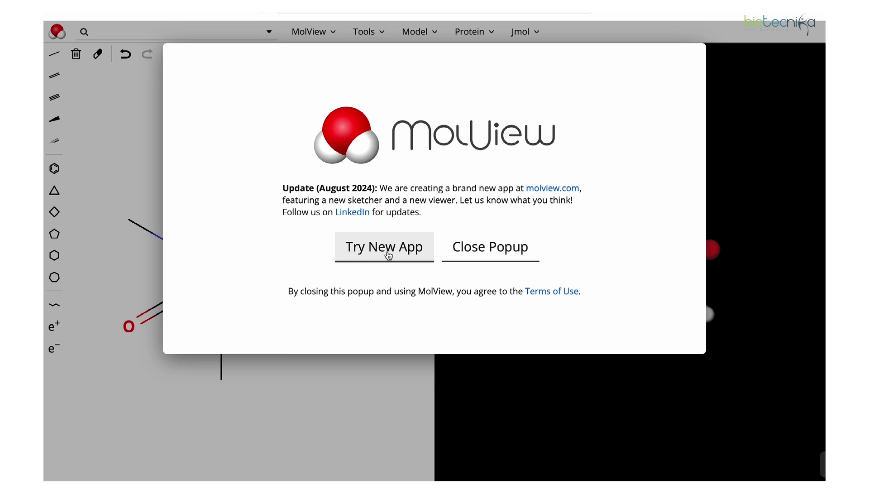
click(497, 257)
Switch the 3D caffeine model from ball-and-stick to Stick, then to Wireframe
mouse_move(412, 1)
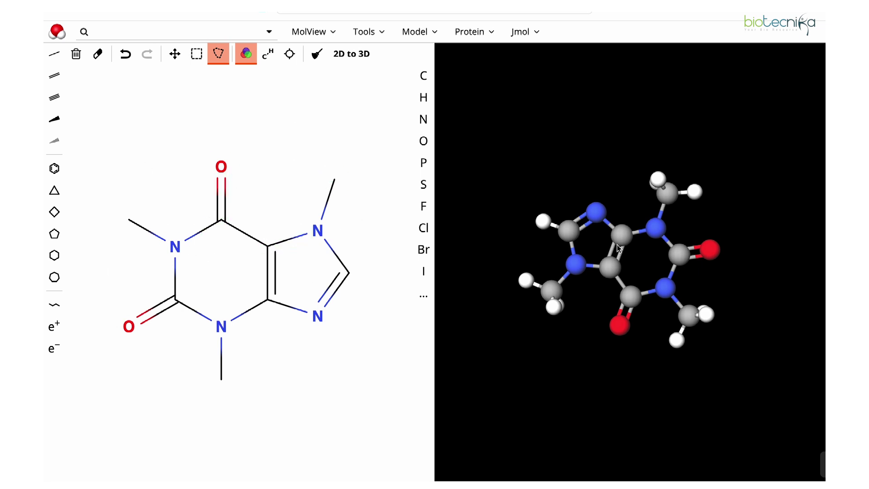
drag(702, 290, 748, 292)
click(424, 32)
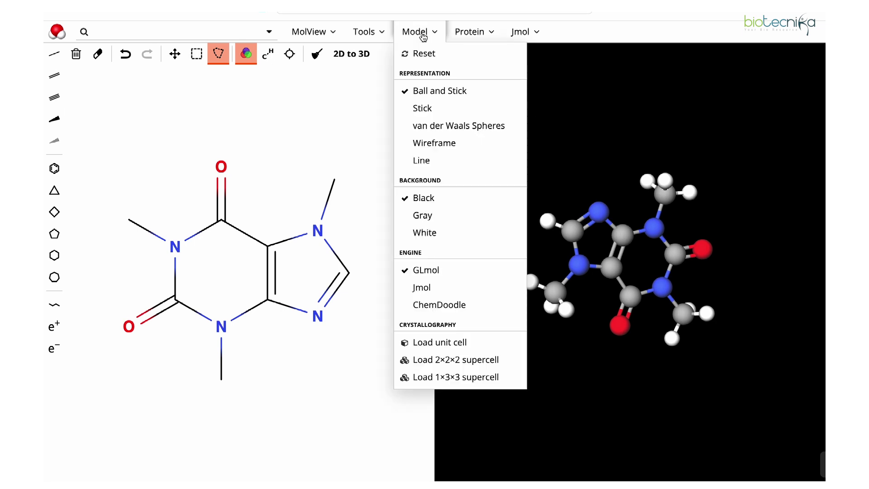
click(432, 109)
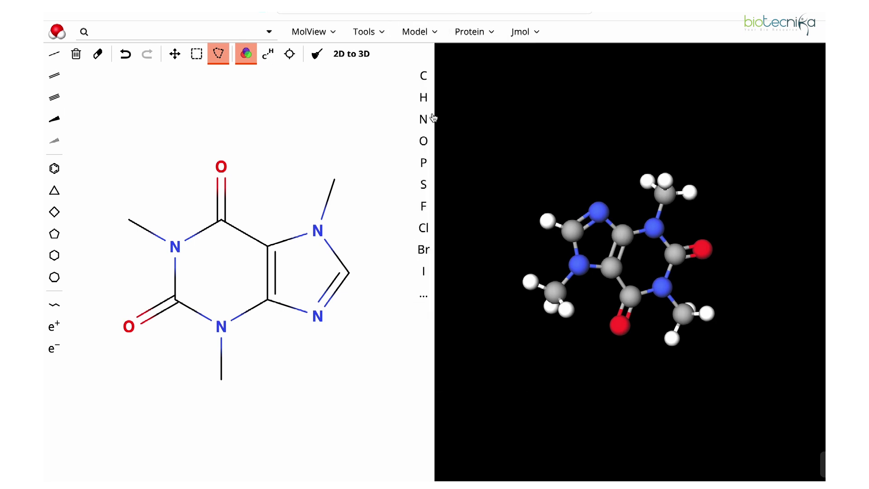
click(419, 35)
click(452, 143)
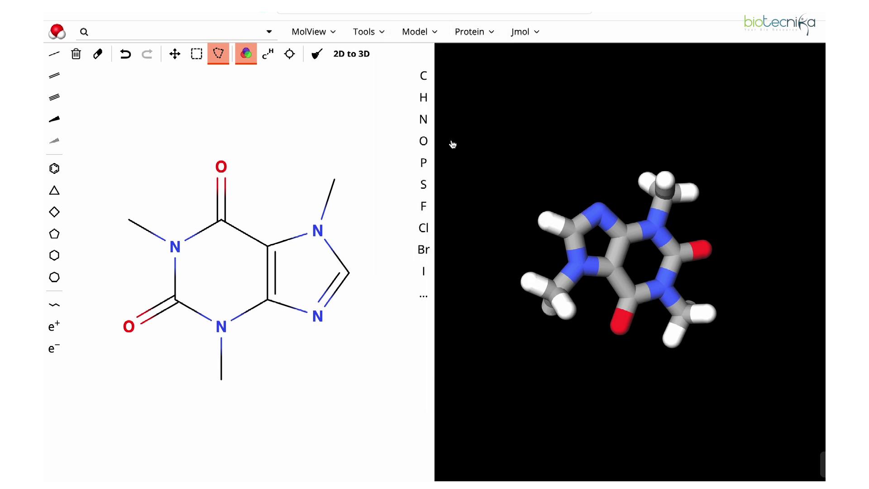
click(382, 34)
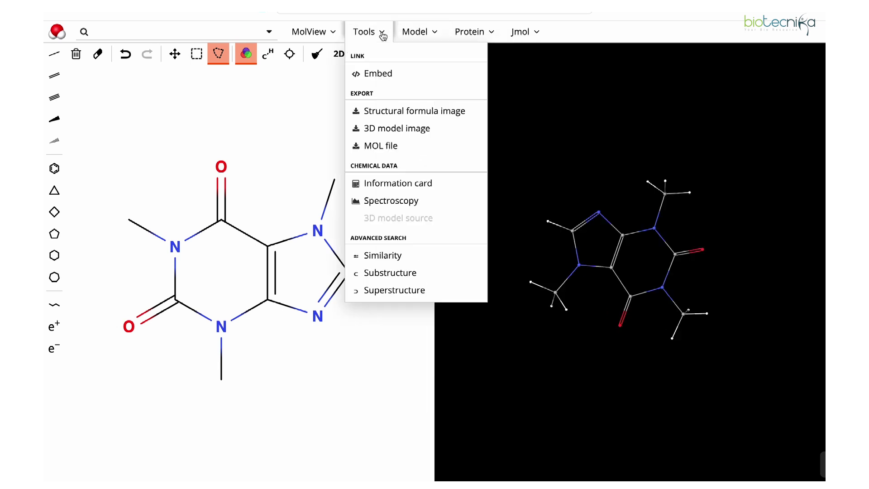
click(278, 97)
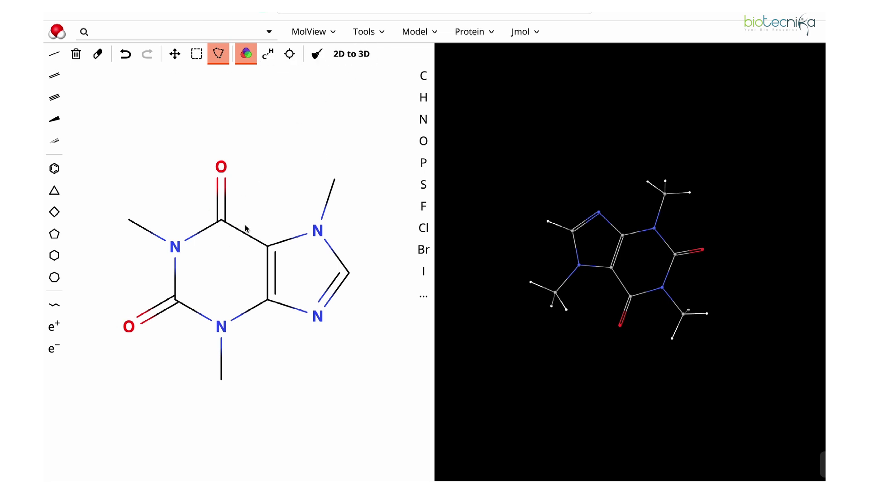
Make the top methyl atom N and a five-ring carbon Cl, then run 2D to 3D
click(423, 119)
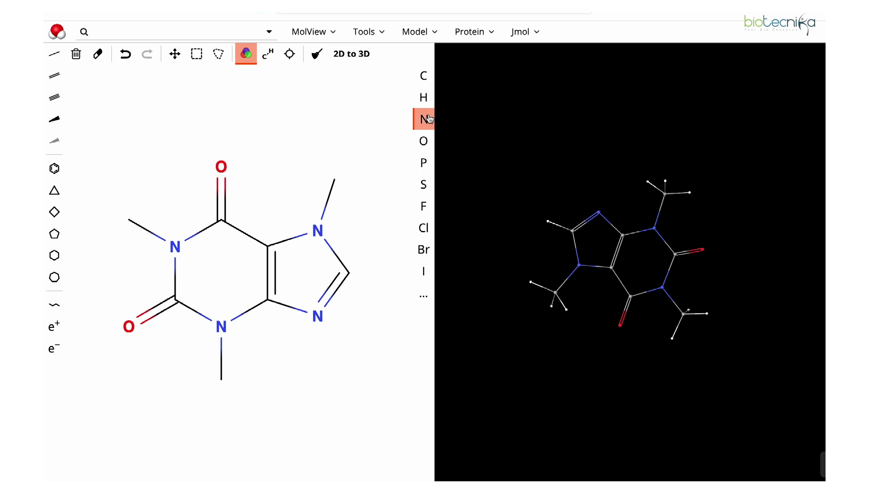
click(335, 179)
click(424, 228)
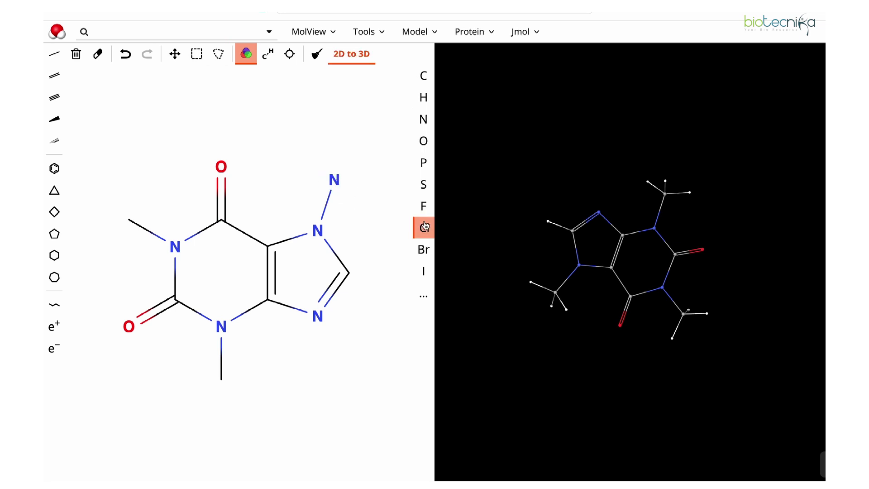
click(349, 274)
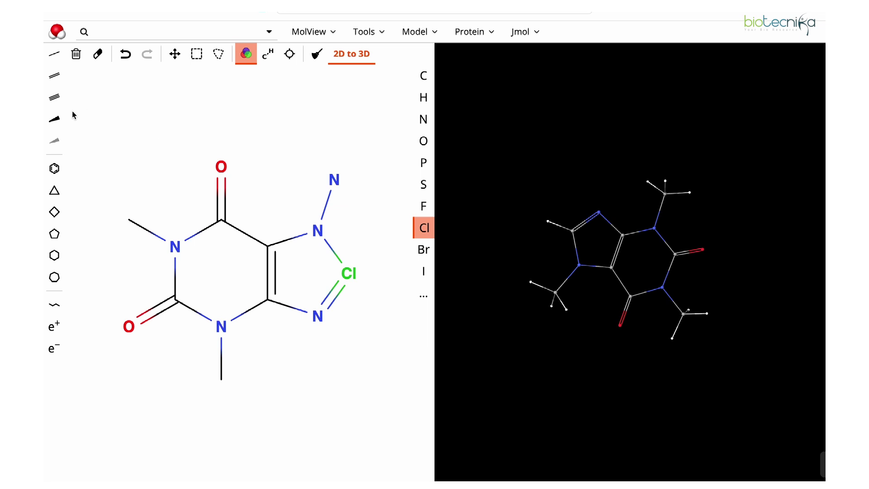
click(358, 56)
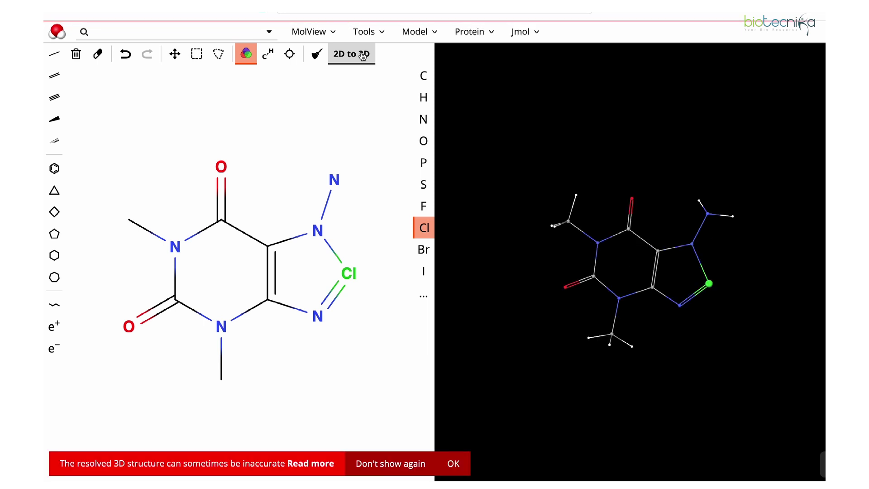
drag(691, 259, 655, 257)
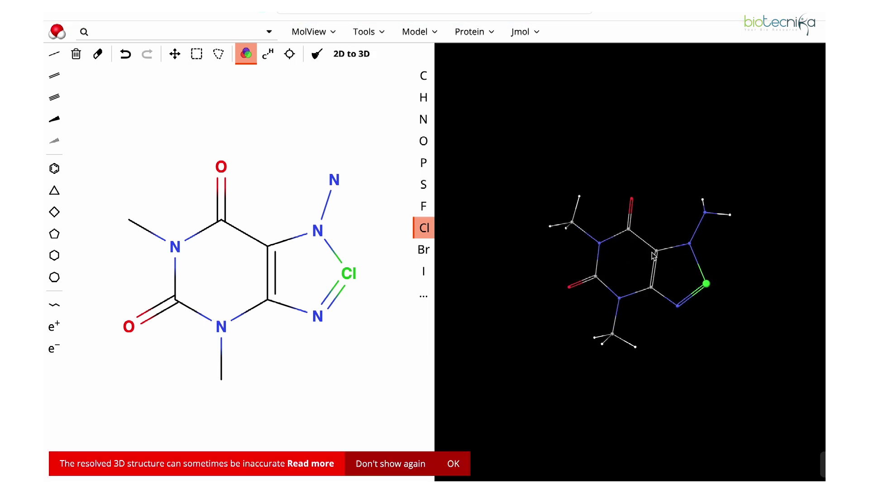
Show the edited 3D molecule as Ball and Stick and dismiss the accuracy warning
click(417, 30)
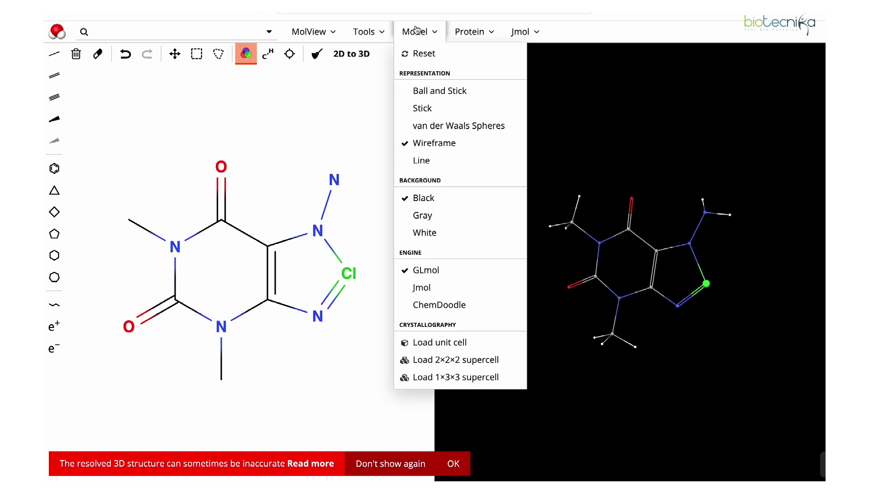
click(447, 100)
drag(689, 254, 756, 257)
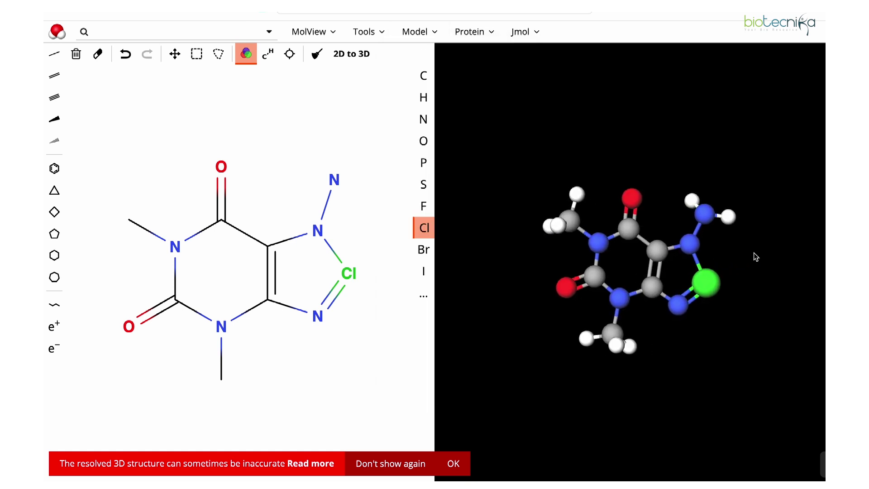
click(464, 466)
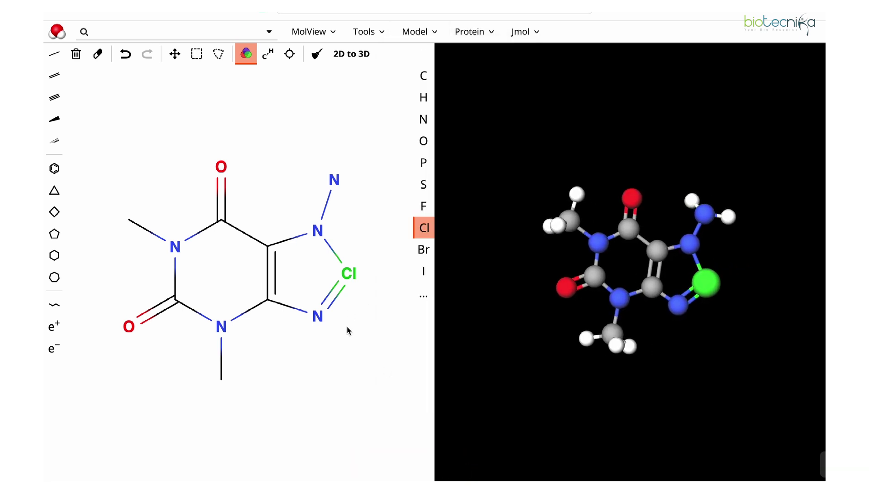
Turn on the C-H labels in the 2D sketch
click(269, 59)
click(269, 60)
click(269, 60)
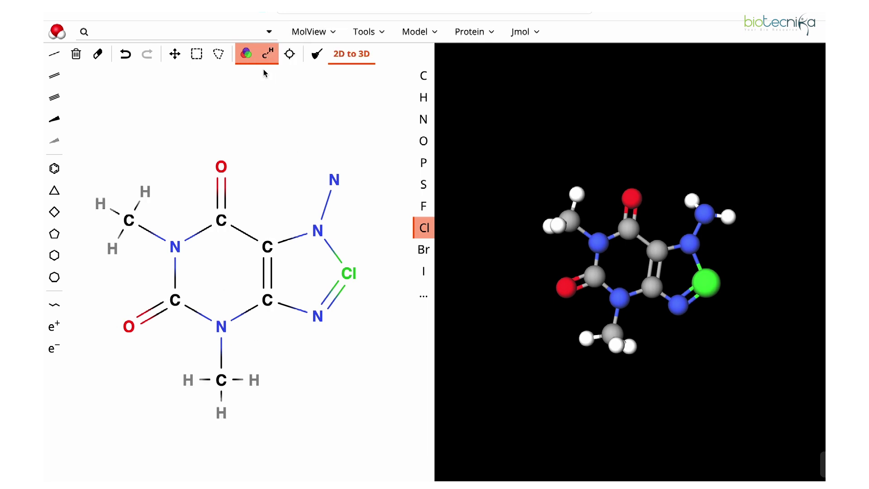
click(160, 30)
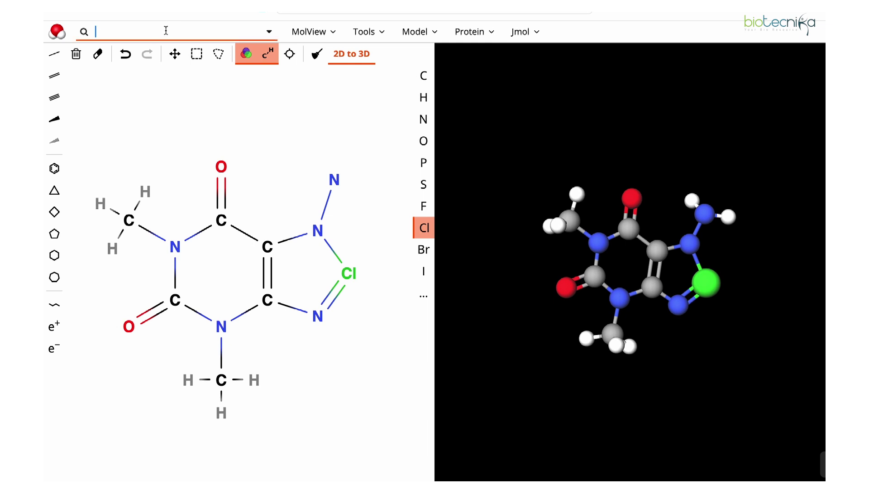
Look through the advanced search and layout menus, then clear the 2D sketch
click(268, 32)
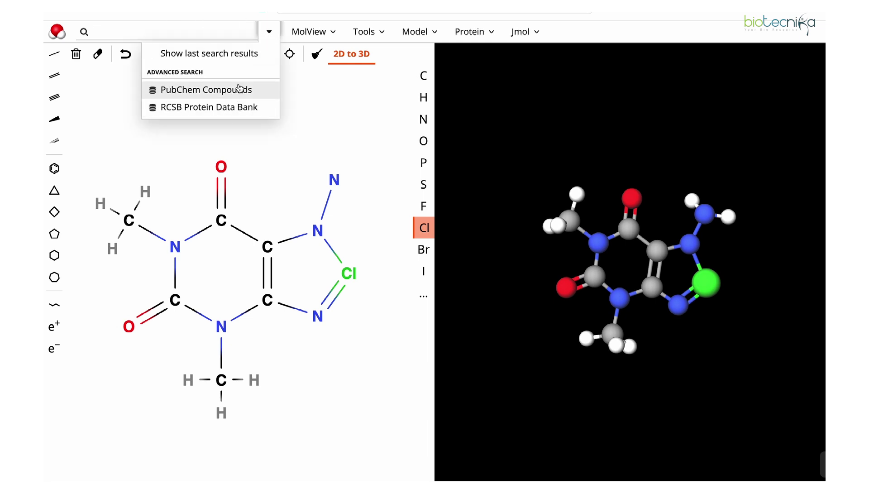
click(309, 31)
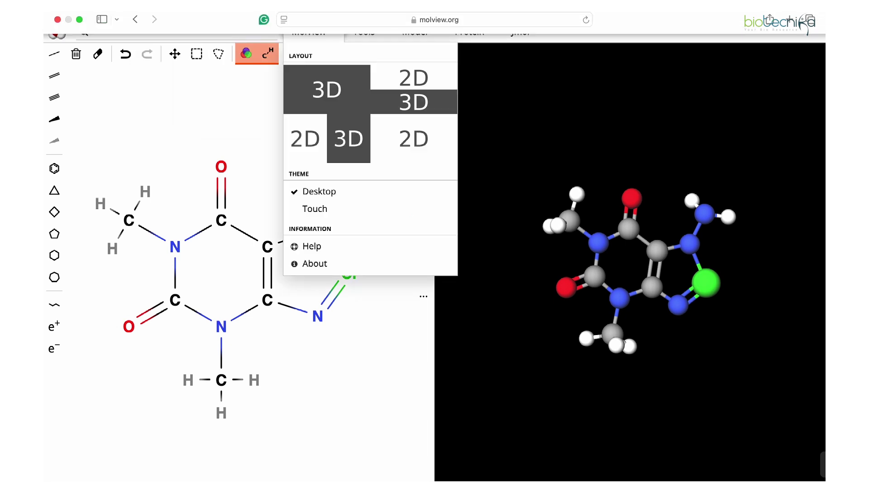
click(268, 32)
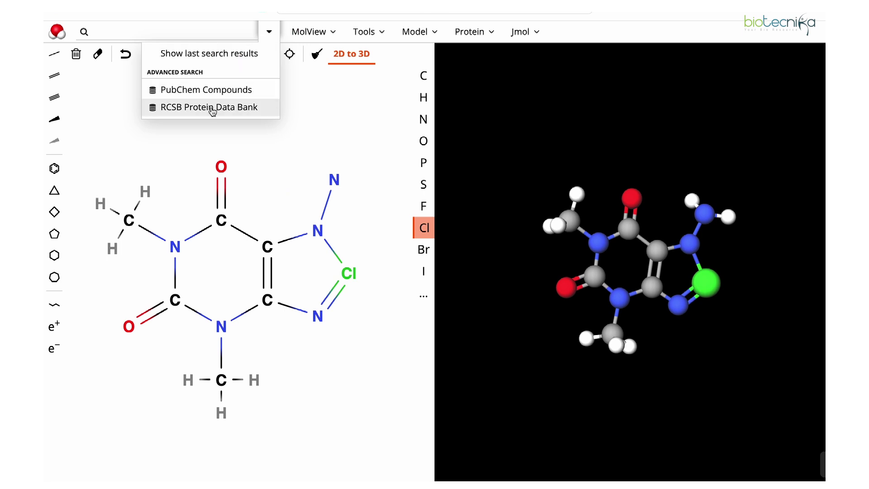
click(148, 30)
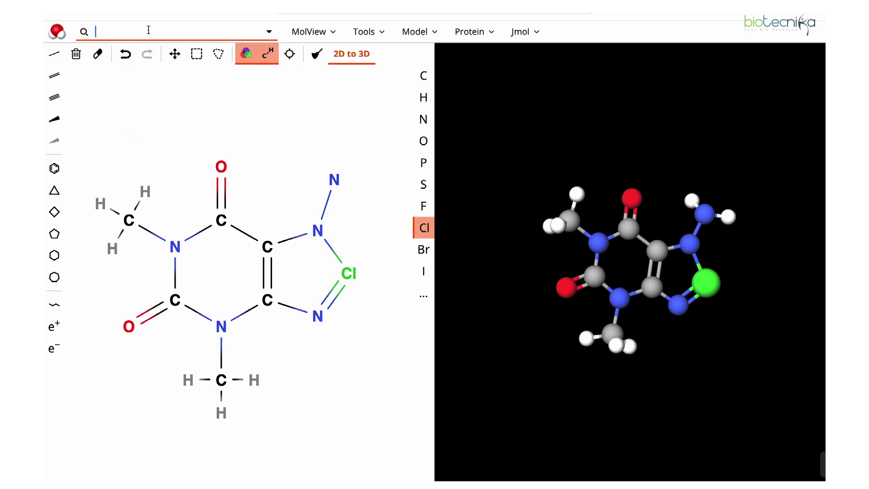
click(74, 59)
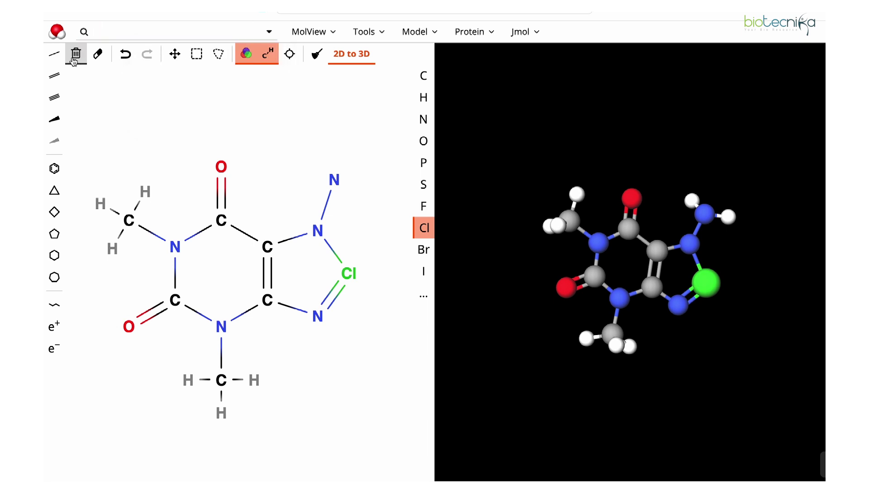
Load Withanone from the search suggestions and rotate its 3D model
click(139, 34)
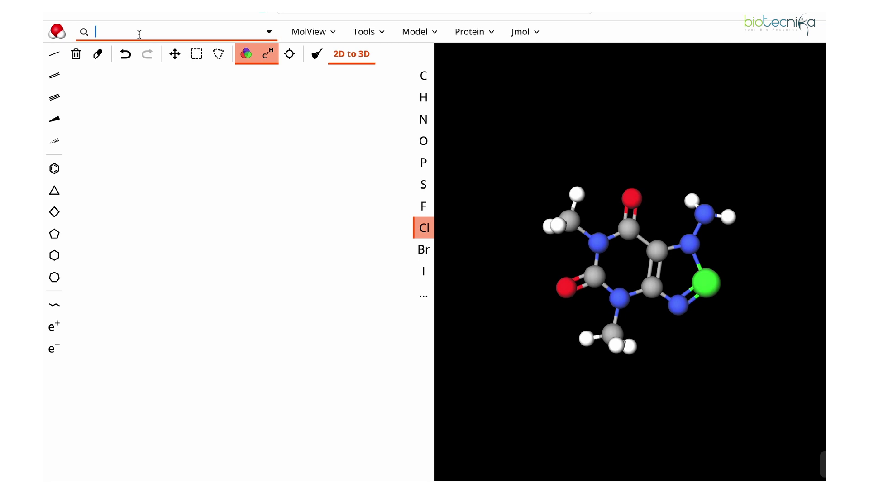
text(wit)
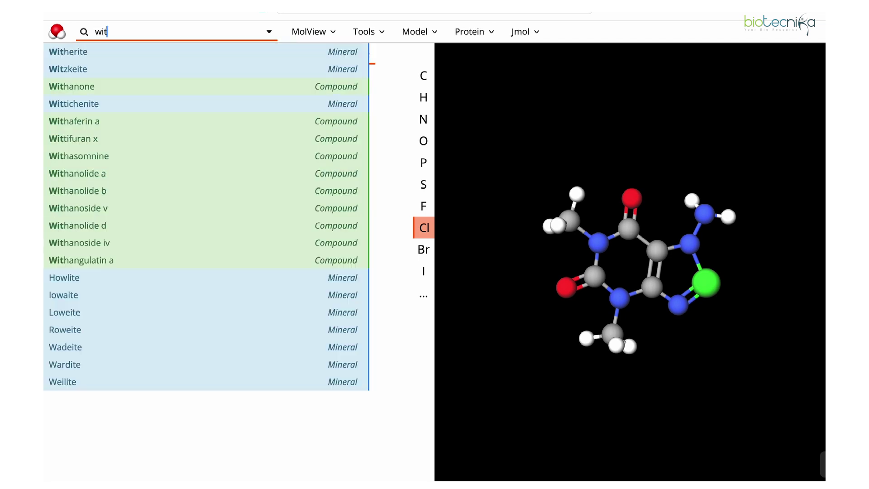
text(hanone)
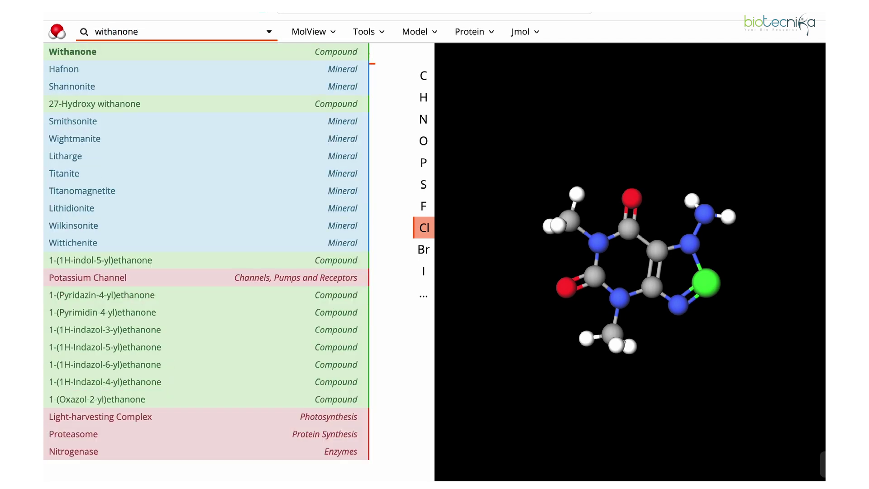
click(118, 50)
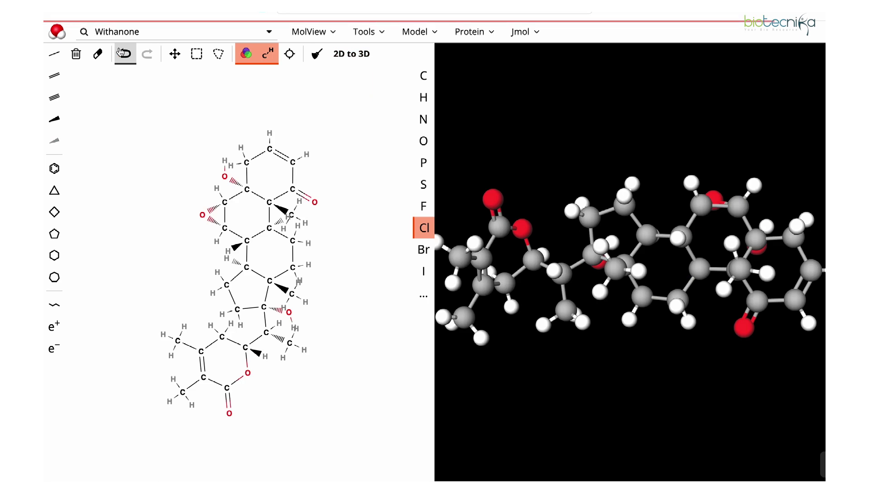
drag(580, 290, 689, 303)
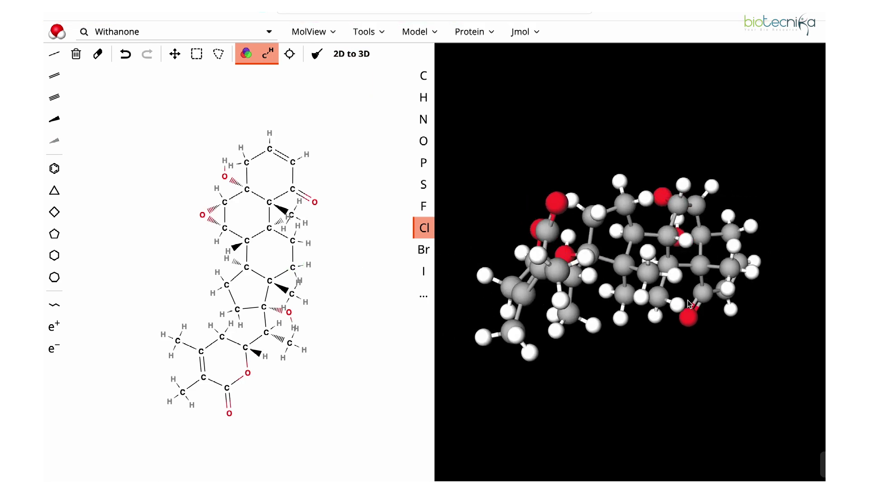
drag(634, 286, 728, 396)
drag(604, 280, 652, 259)
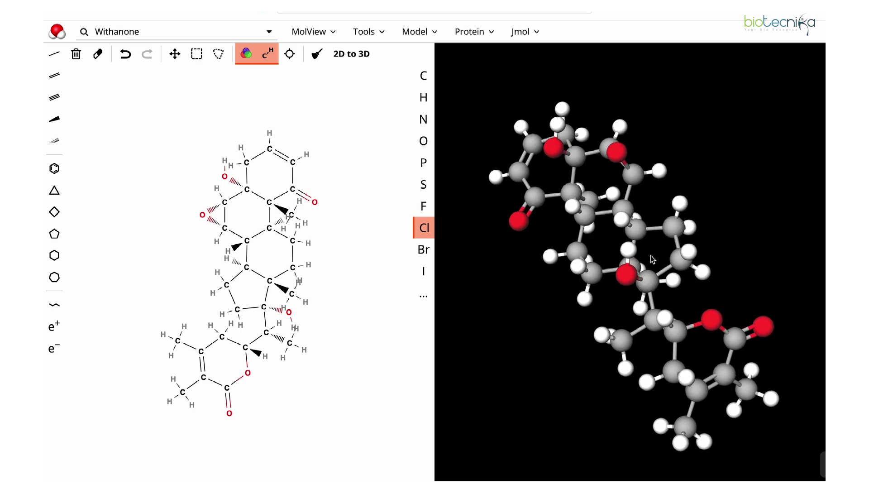
click(77, 54)
Draw a benzene ring on the empty canvas and change one ring atom to H
click(54, 169)
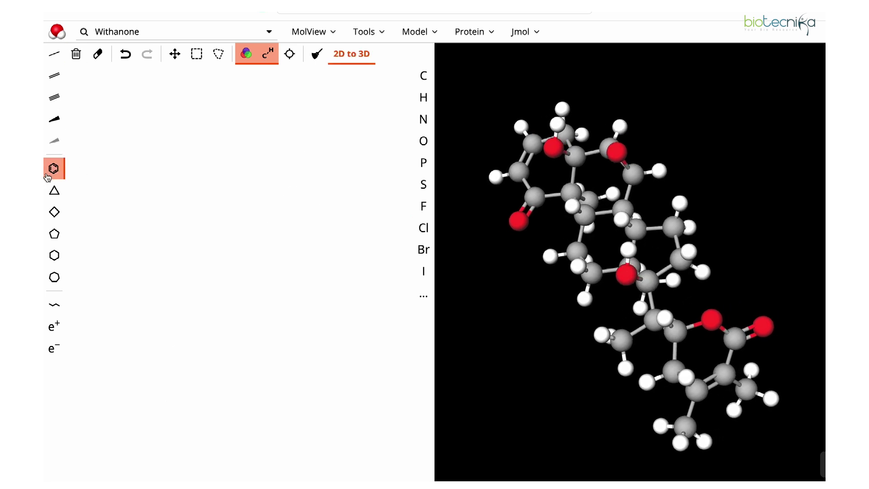
click(240, 206)
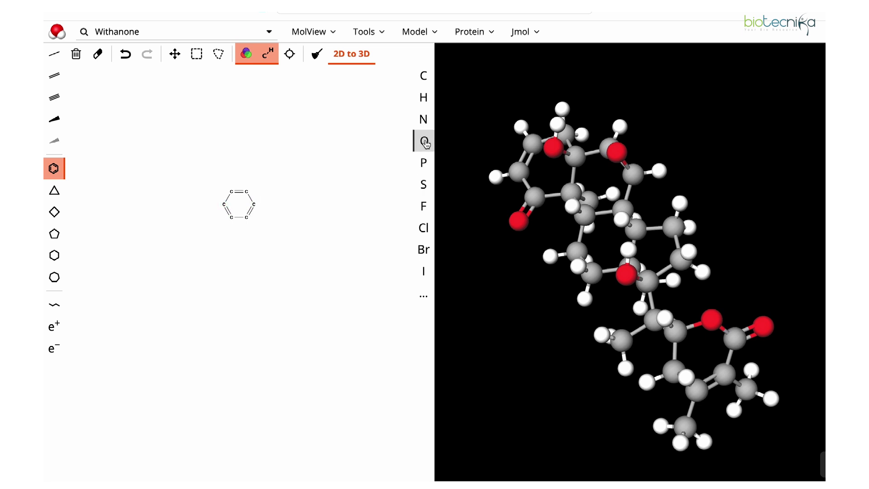
click(424, 97)
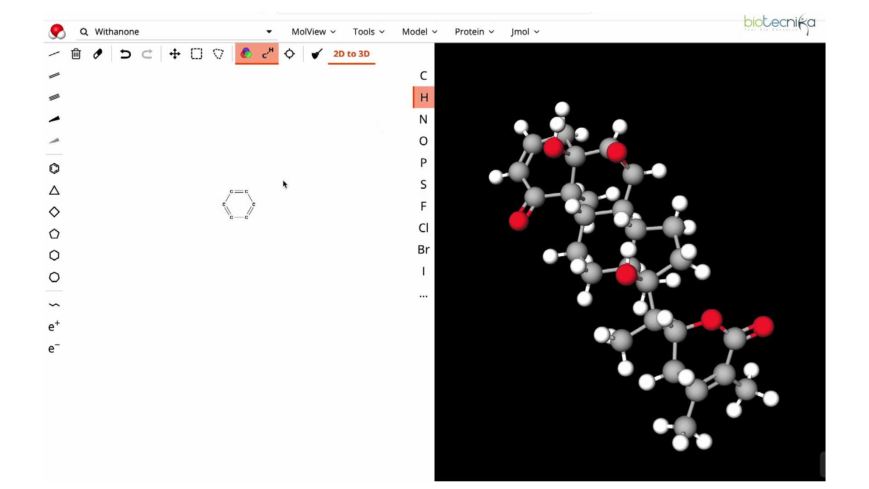
click(248, 192)
Convert the ring sketch 2D to 3D, dismiss the warning, and rotate the model
click(357, 56)
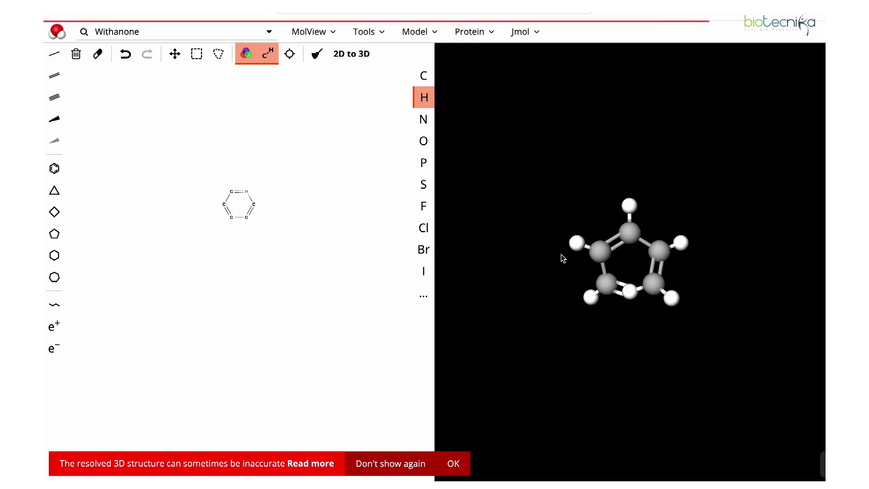
click(453, 467)
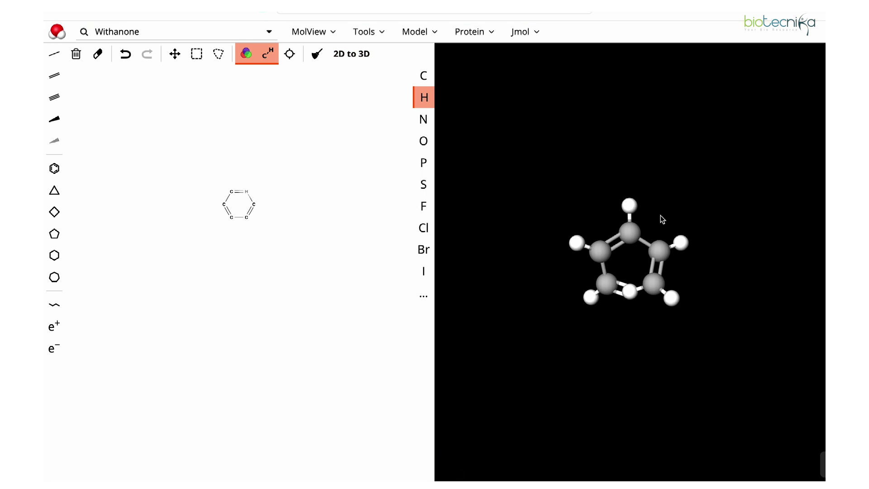
drag(662, 220, 763, 230)
drag(605, 285, 719, 279)
drag(647, 285, 742, 286)
drag(657, 298, 773, 290)
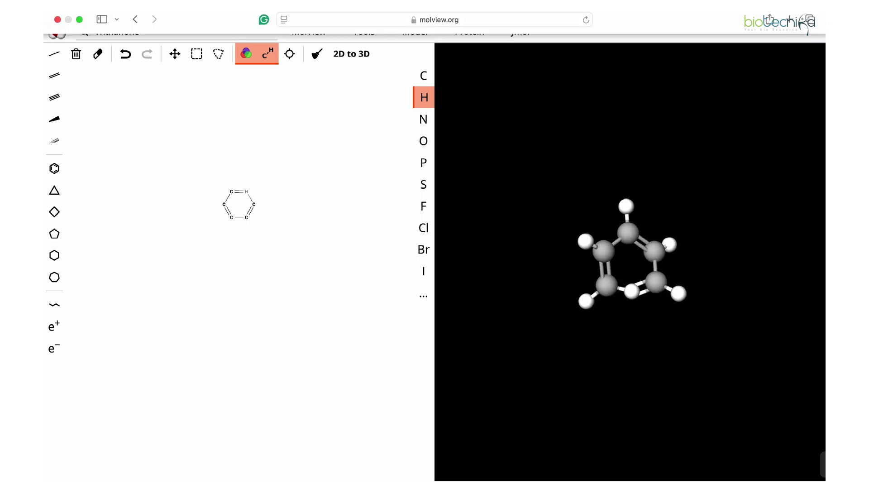
Set the Jmol 3D viewer to High Quality rendering
click(527, 33)
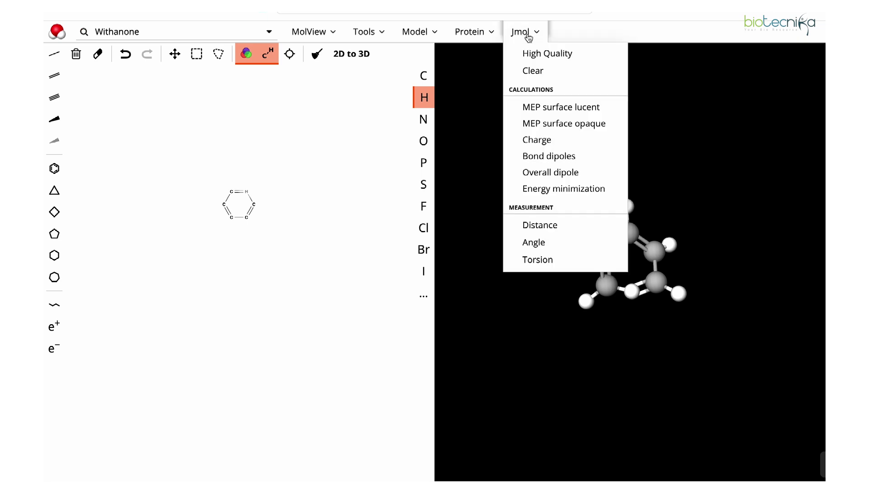
click(548, 53)
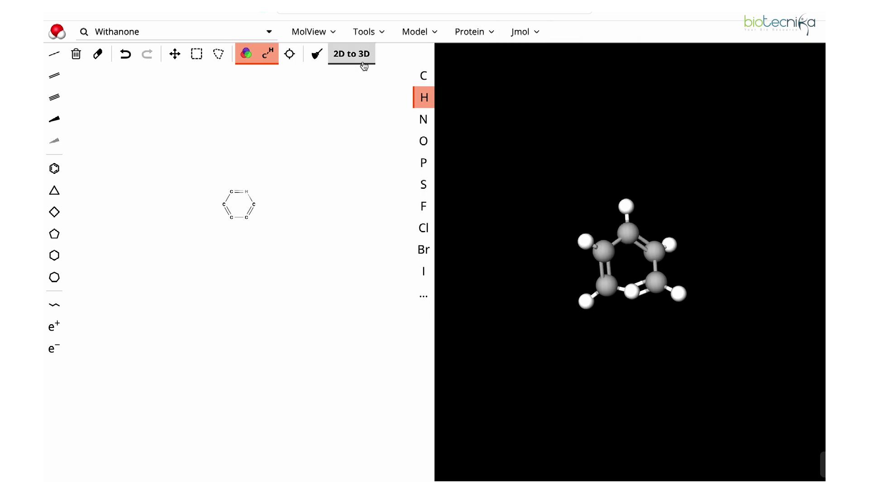
double_click(187, 34)
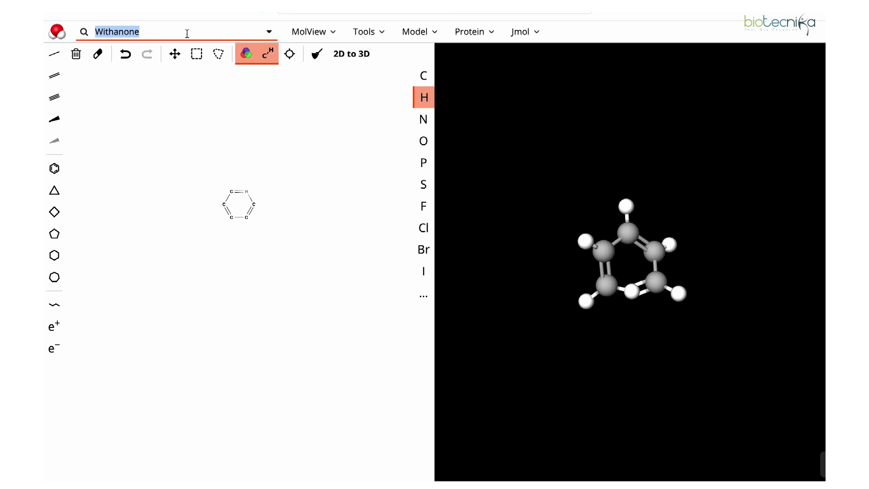
Replace the search with 'spike protein' and load Single-stranded DNA-binding Protein
key(BackSpace)
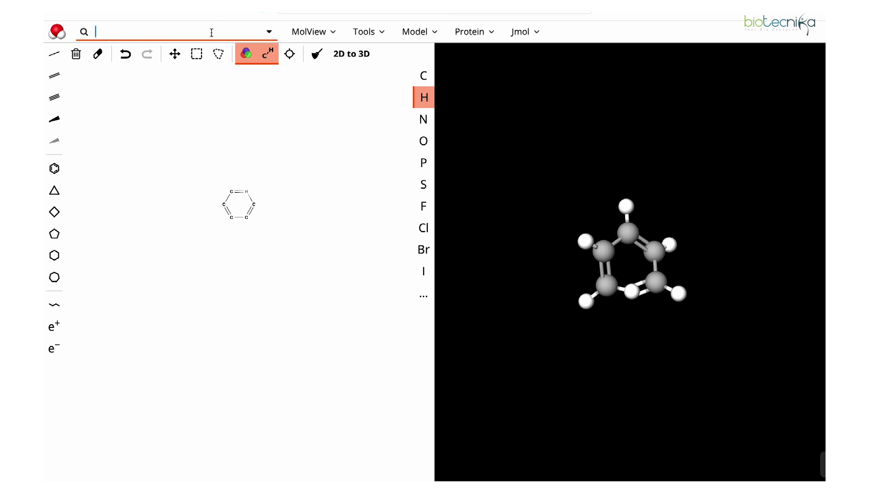
text(pr)
key(BackSpace)
key(BackSpace)
text(s)
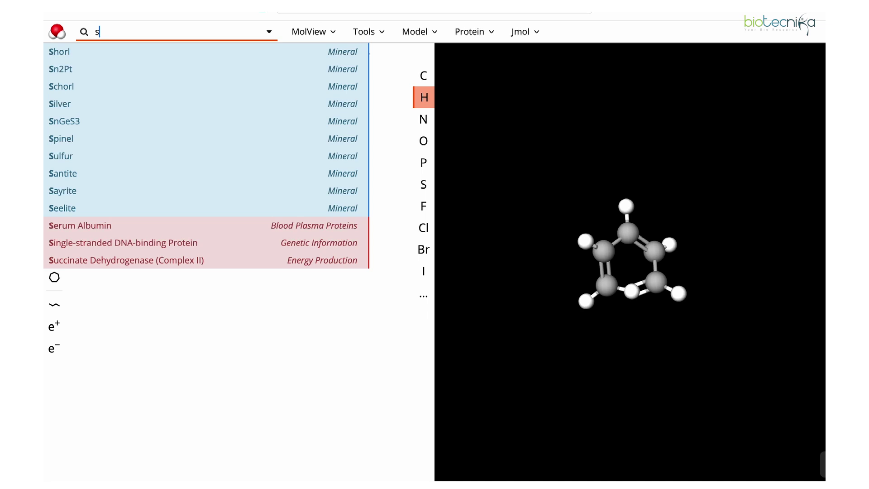
text(pike)
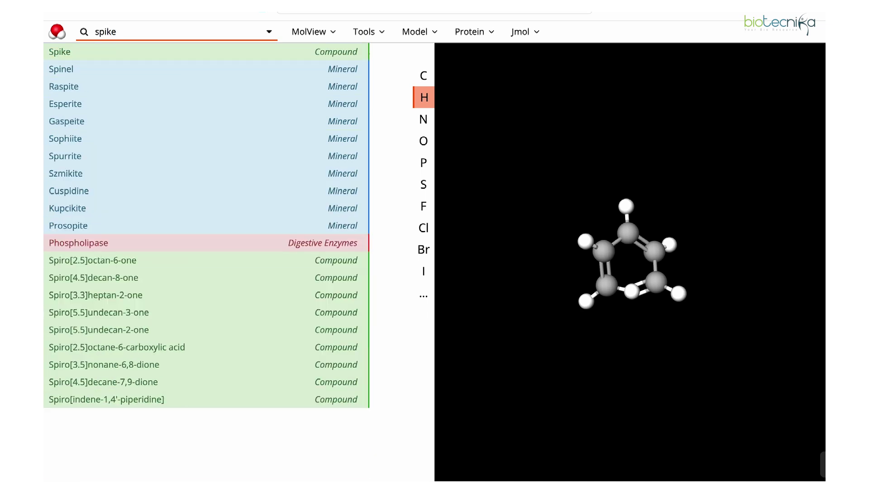
text( p)
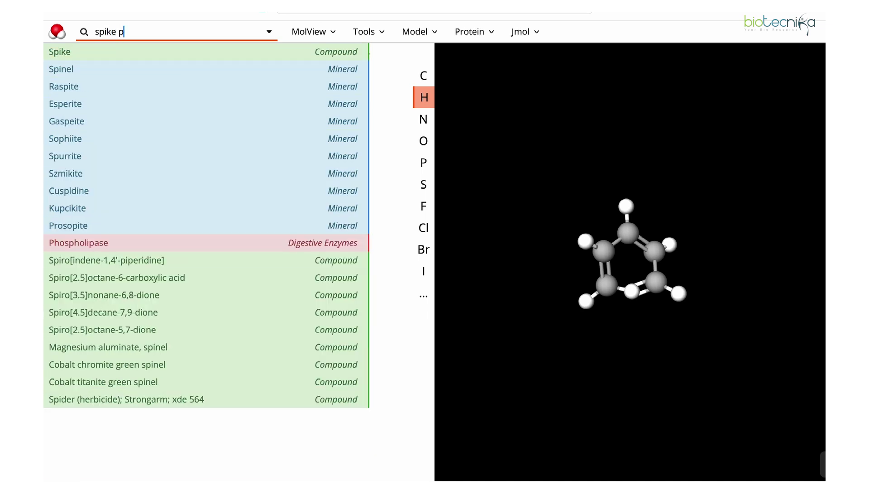
text(rotein)
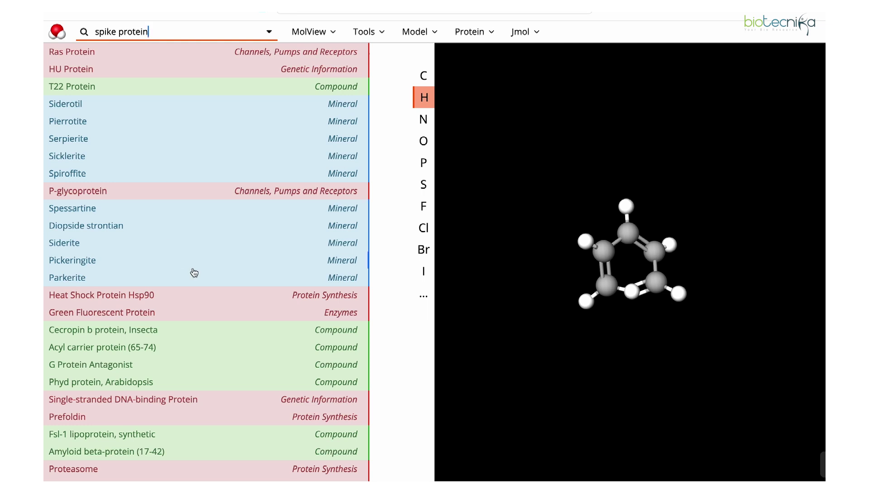
click(194, 401)
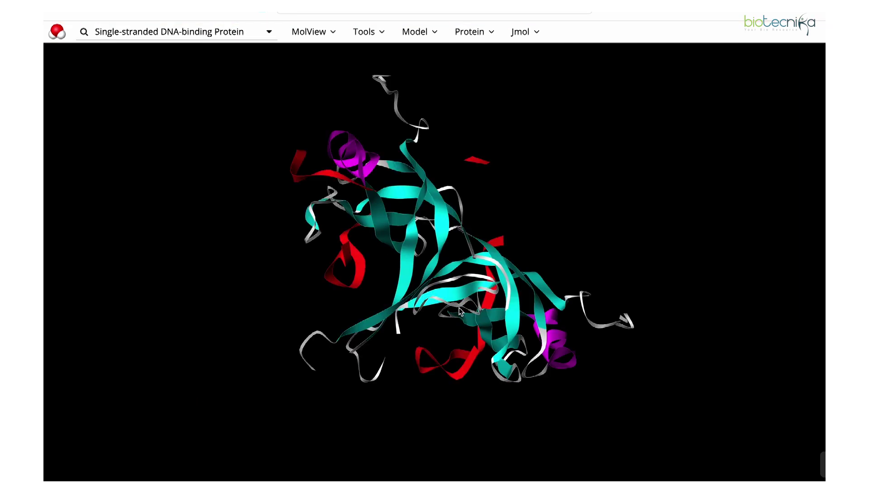
Render the Single-stranded DNA-binding Protein as Cylinder and plate and rotate it
drag(460, 312, 544, 284)
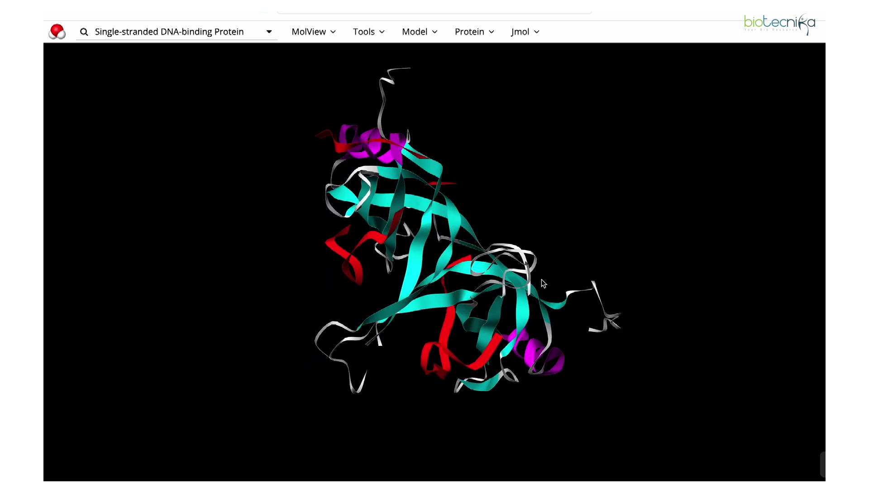
click(368, 31)
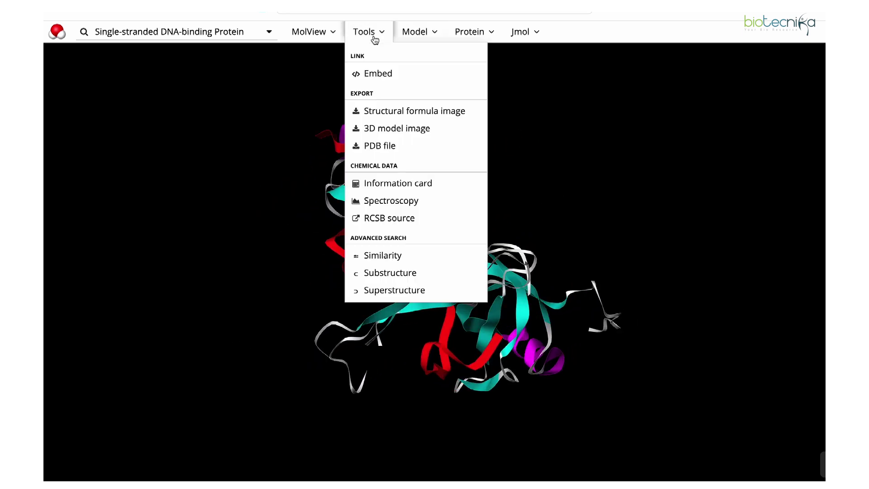
click(418, 36)
click(481, 34)
click(507, 127)
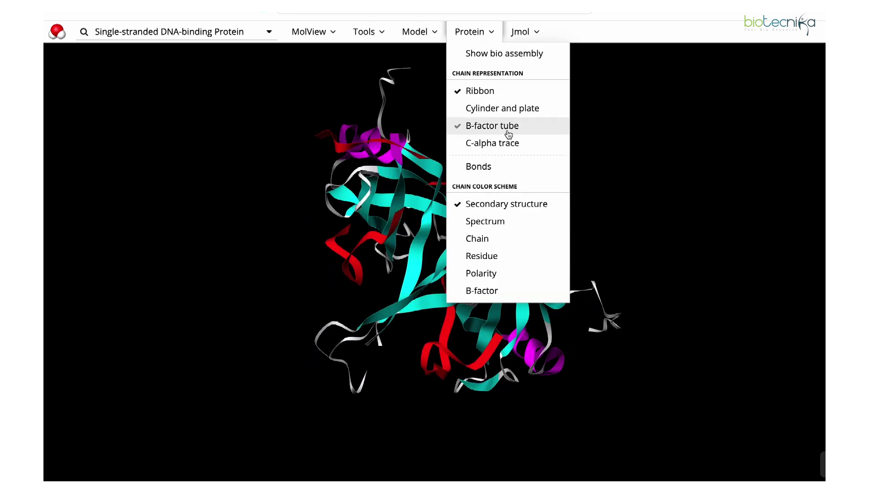
click(510, 108)
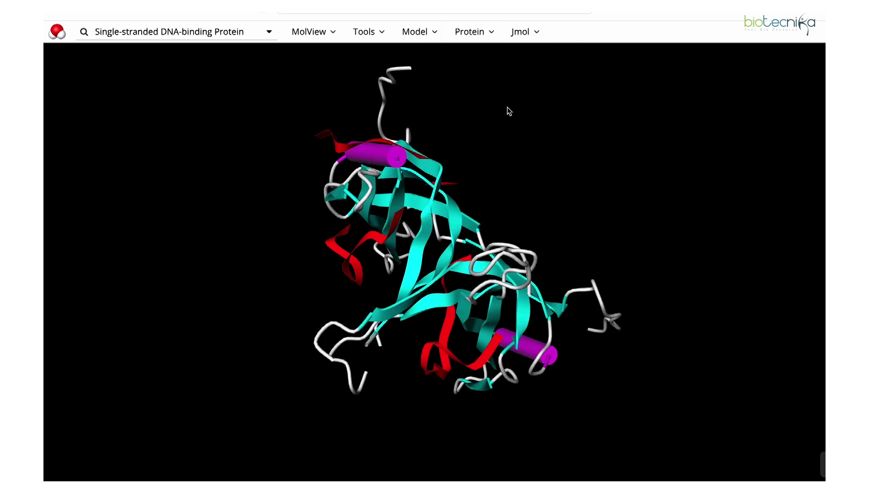
drag(464, 221, 349, 242)
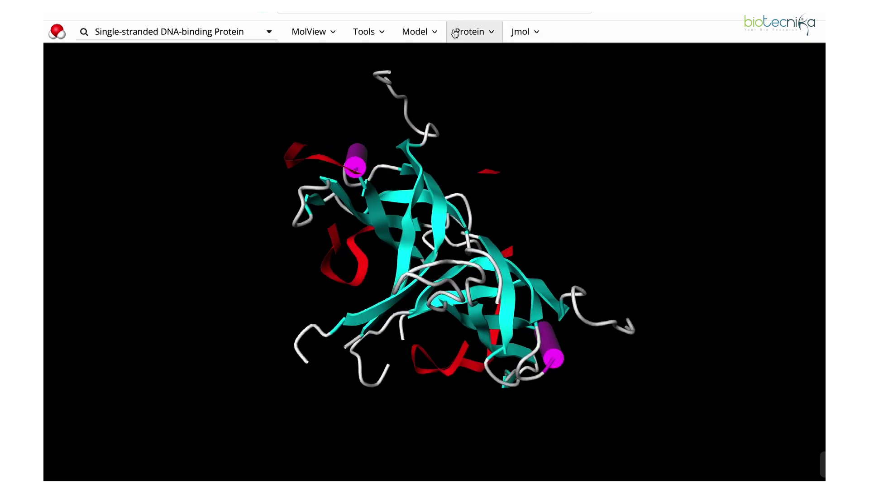
click(475, 34)
click(475, 35)
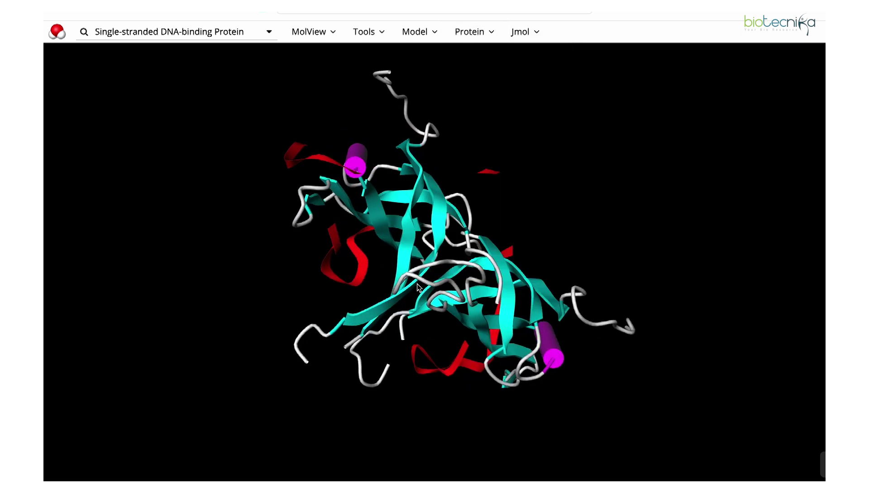
drag(413, 298, 417, 278)
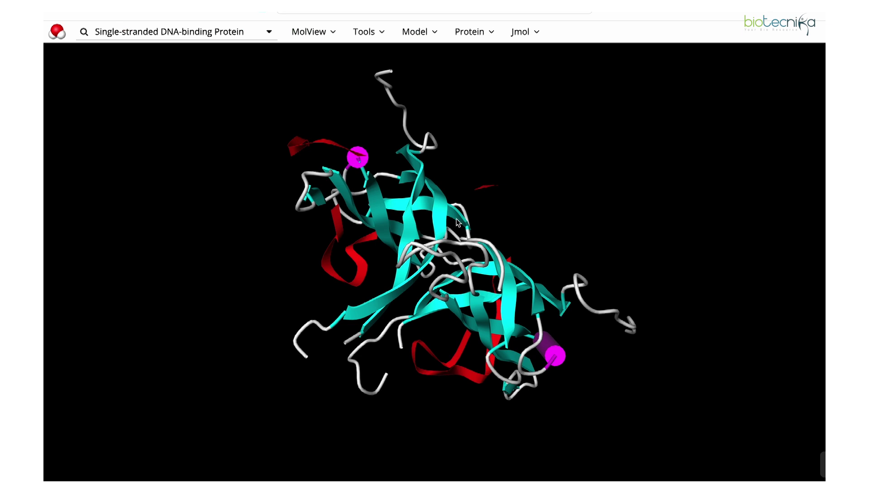
Rotate the cylinder-and-plate DNA-binding protein to view its other side
drag(374, 260, 331, 242)
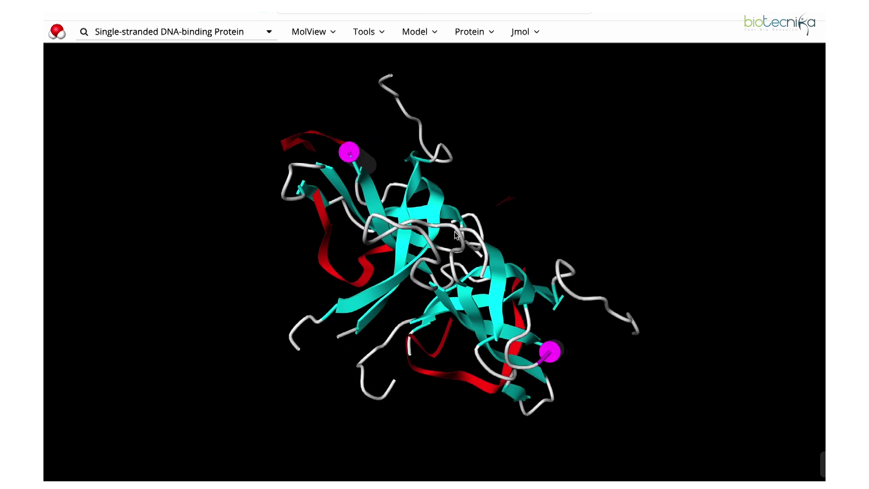